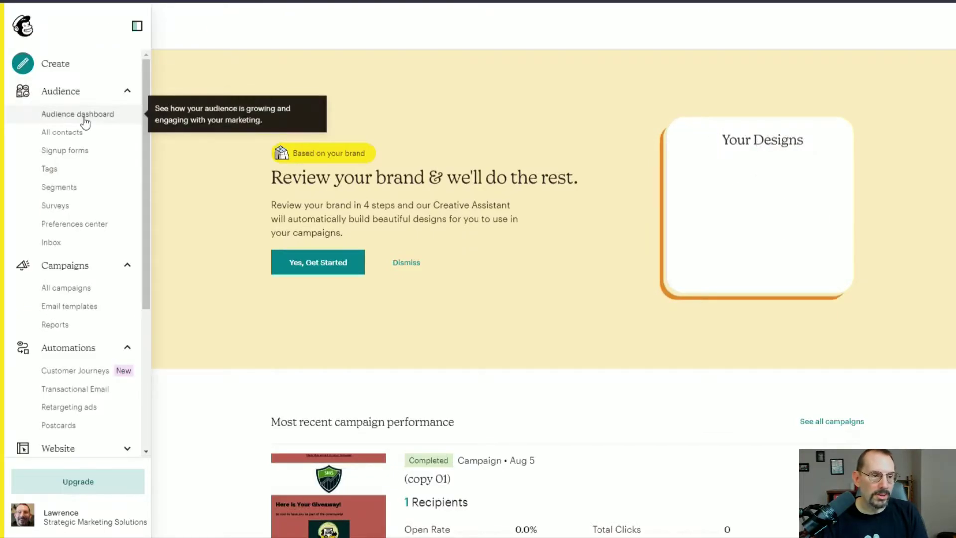
Open the audience's name and campaign defaults settings.
click(82, 116)
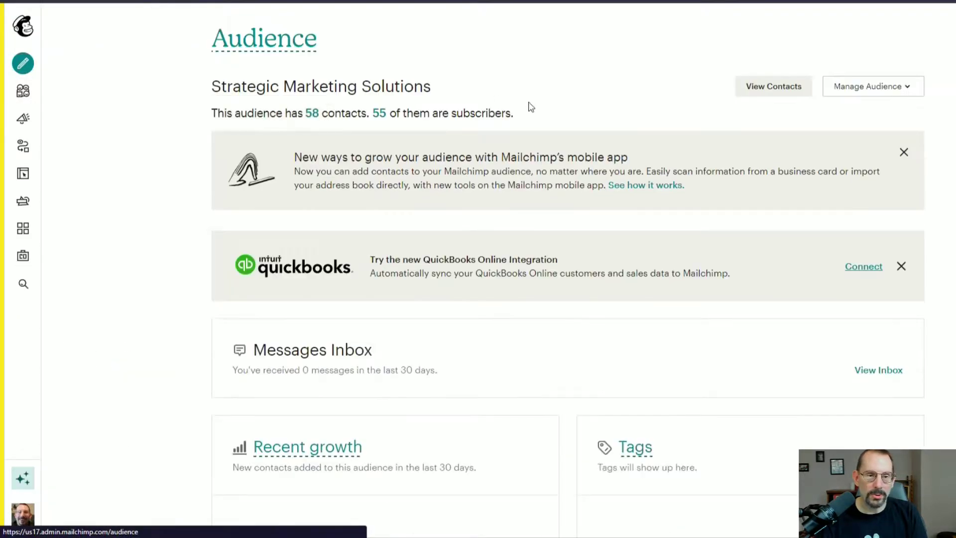
click(895, 92)
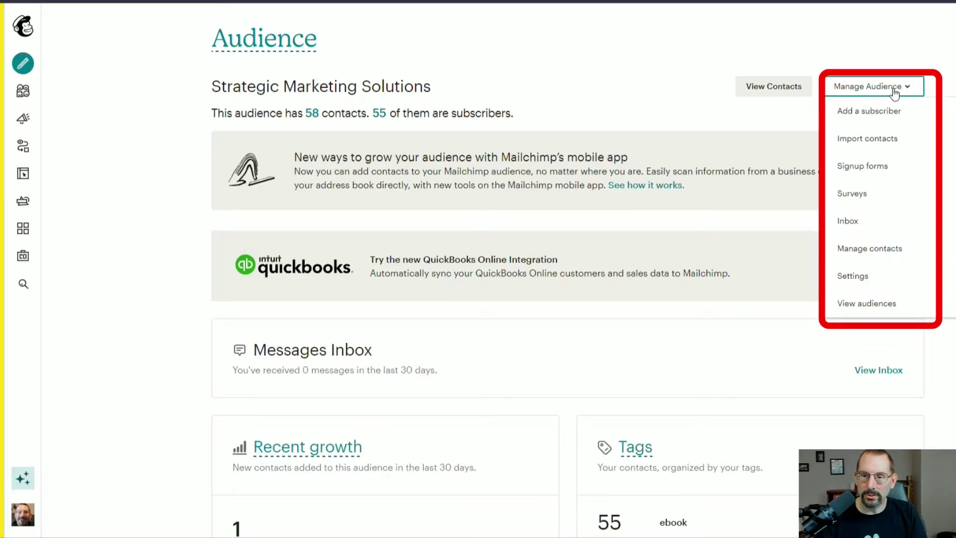
click(874, 274)
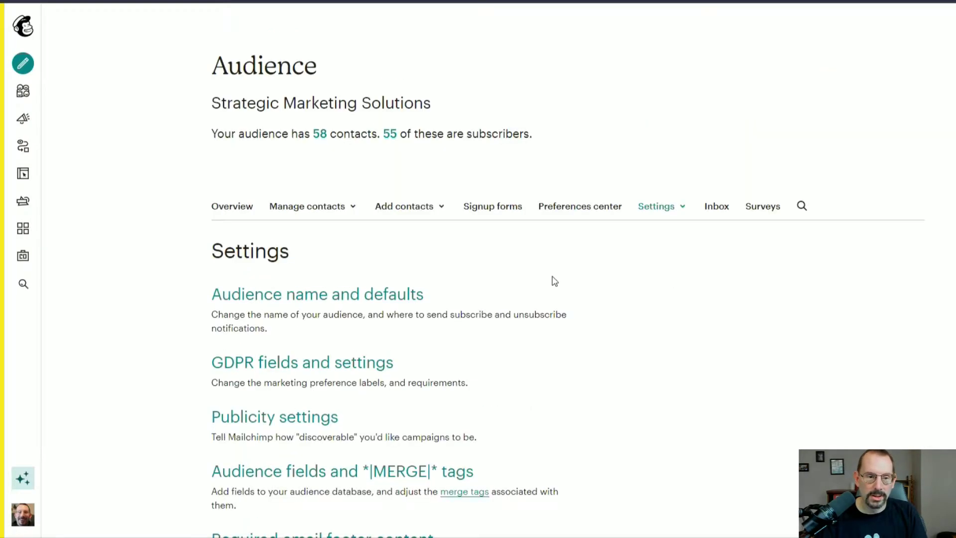
click(292, 293)
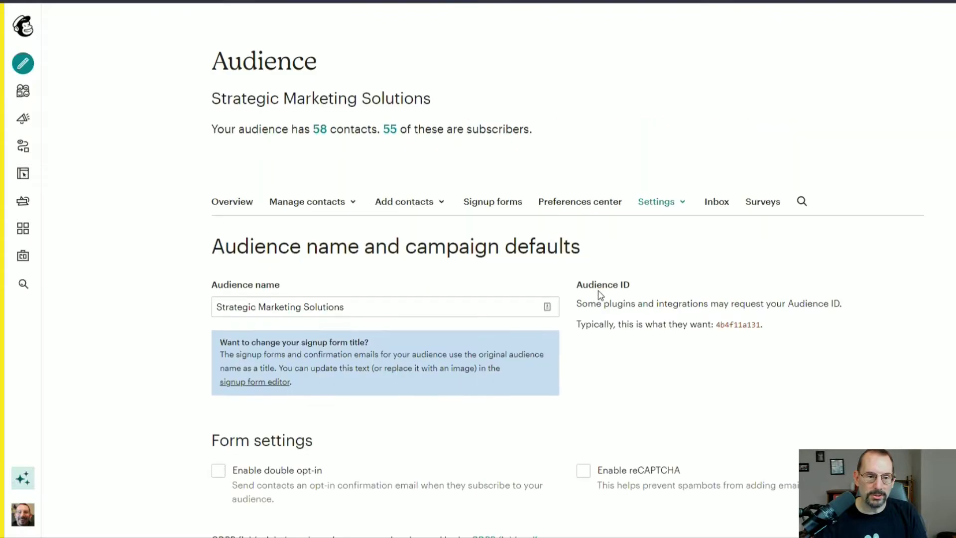
Replace the default From email with the personal Gmail address.
scroll(600, 297, down, 5)
scroll(334, 434, down, 2)
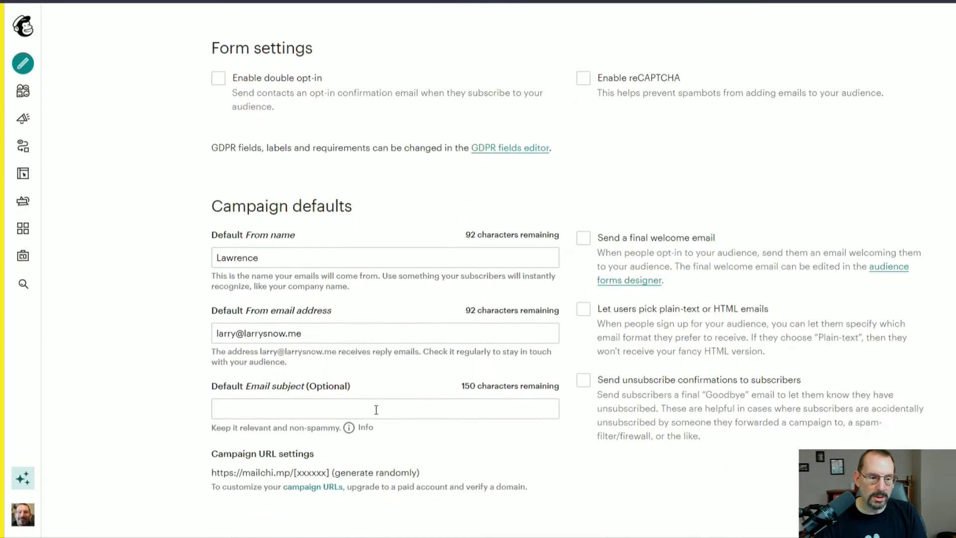
drag(321, 328, 209, 330)
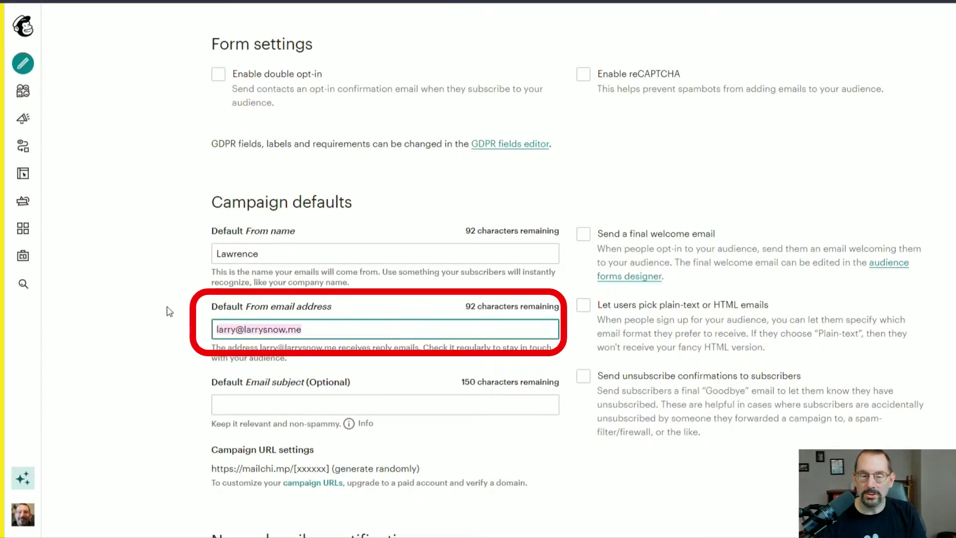
scroll(170, 311, down, 2)
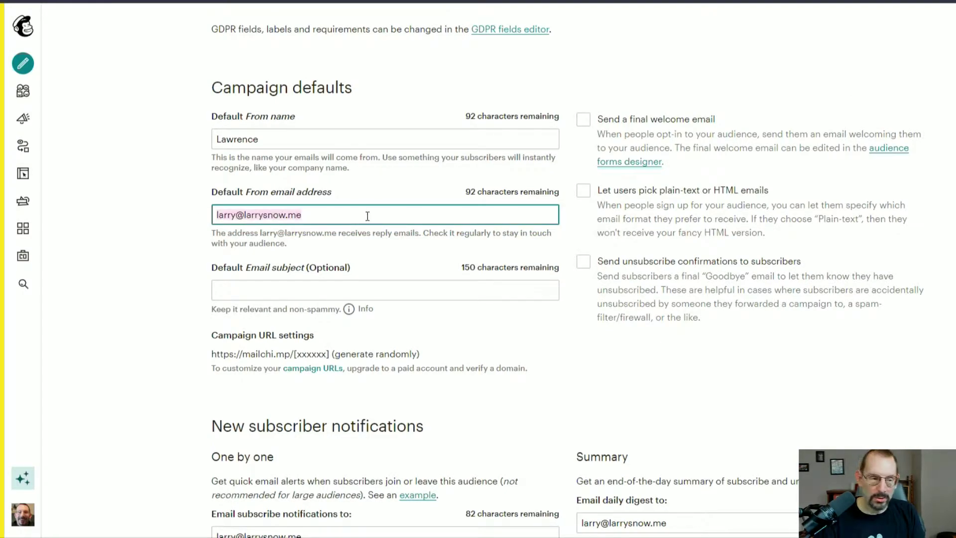
key(ctrl+v)
scroll(474, 281, down, 2)
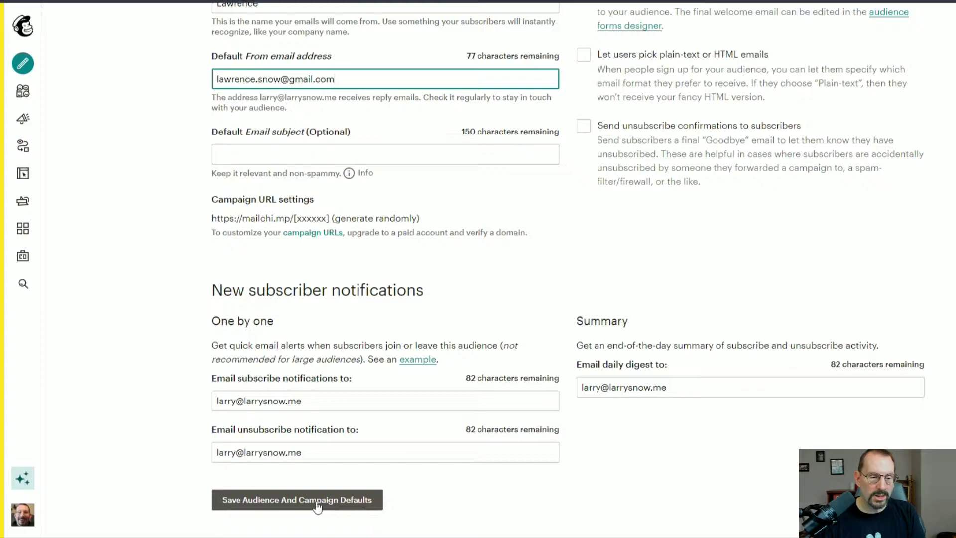
scroll(326, 508, up, 5)
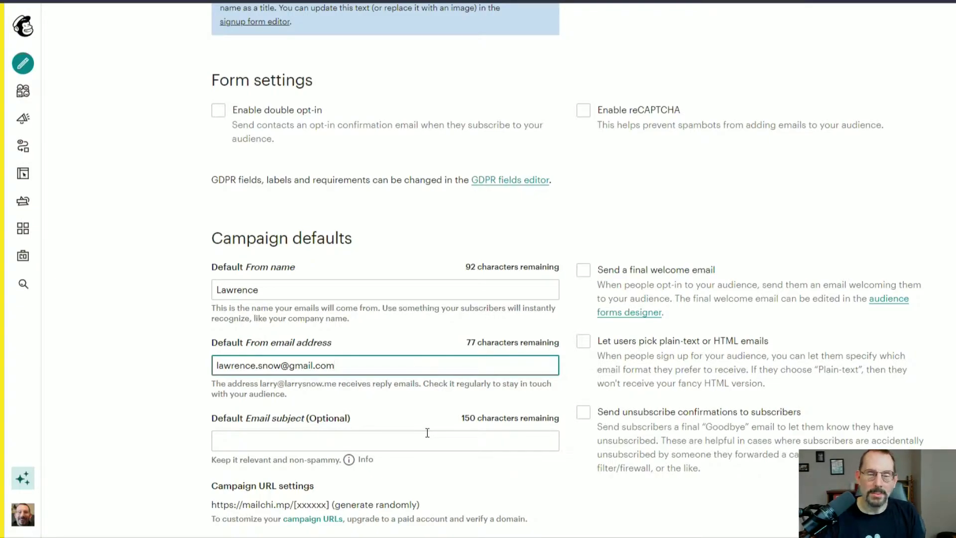
Change the default From email to the isdacenter.org address and save the campaign defaults.
scroll(438, 404, down, 2)
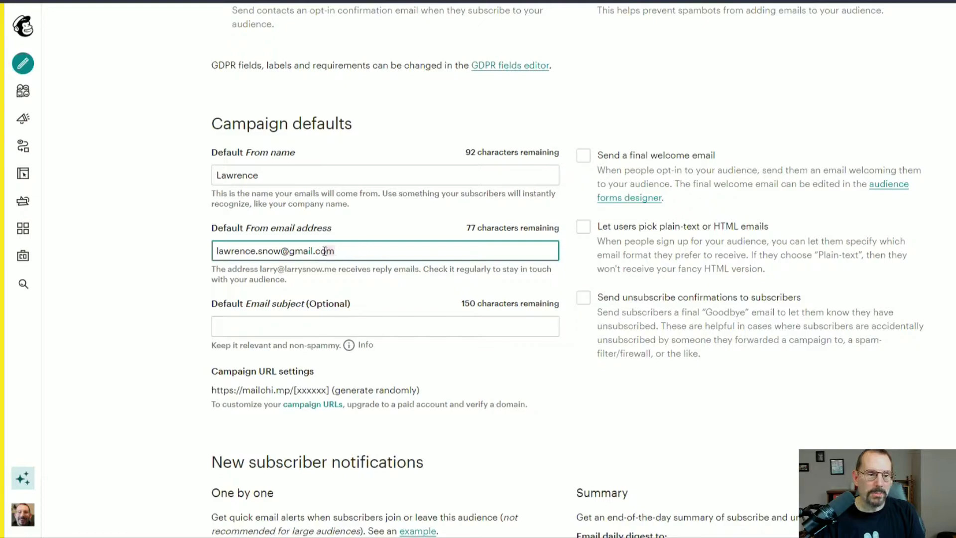
drag(324, 251, 213, 253)
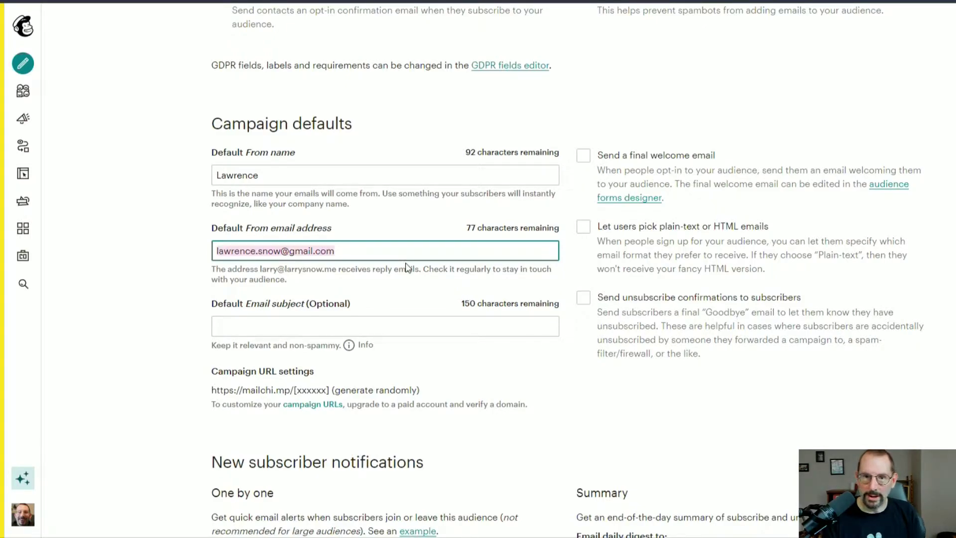
key(ctrl+v)
scroll(349, 399, down, 3)
click(324, 505)
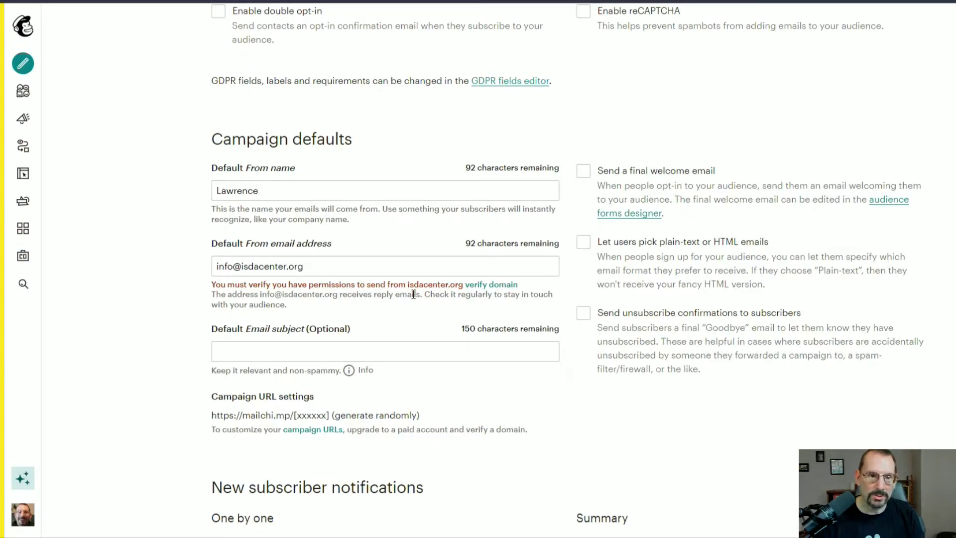
scroll(571, 279, up, 1)
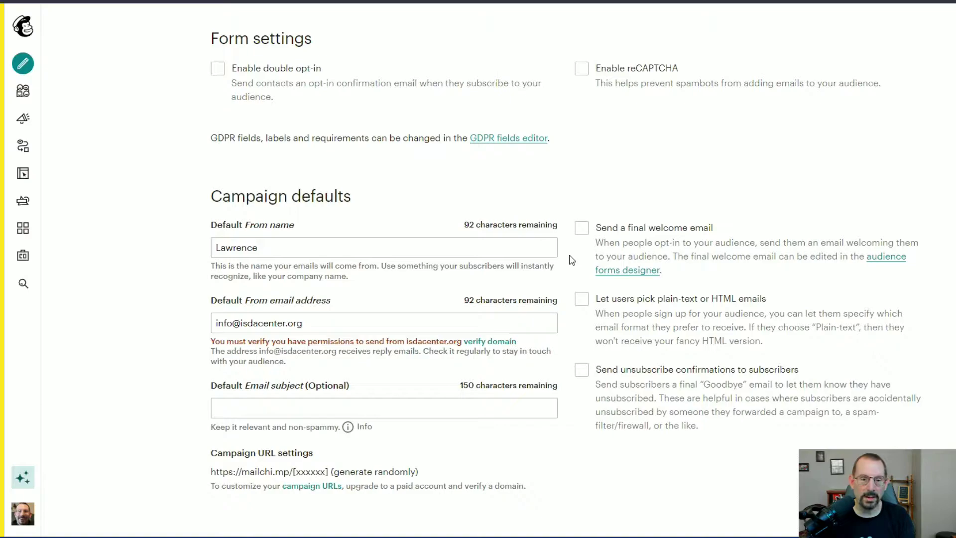
Send the isdacenter.org domain verification email and copy its code from the Gmail inbox.
click(482, 343)
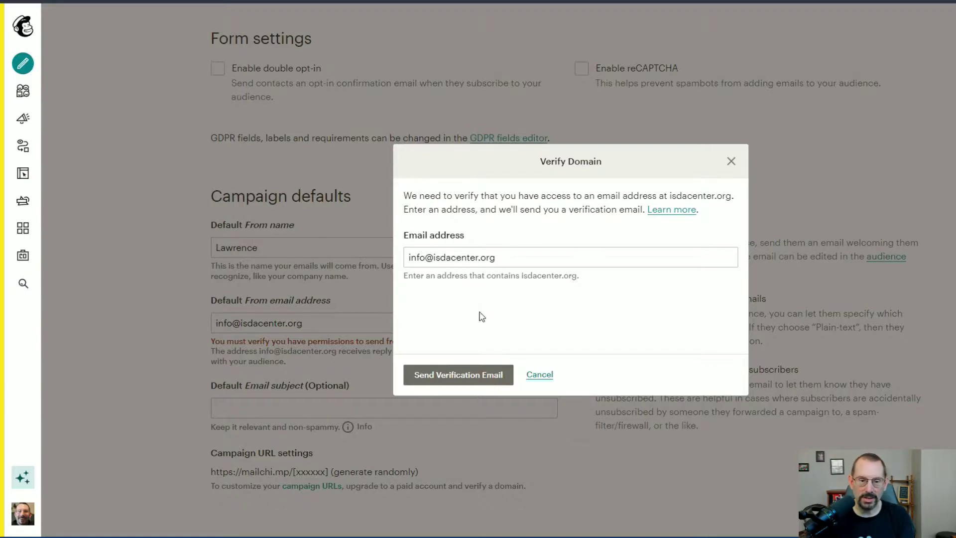
click(451, 380)
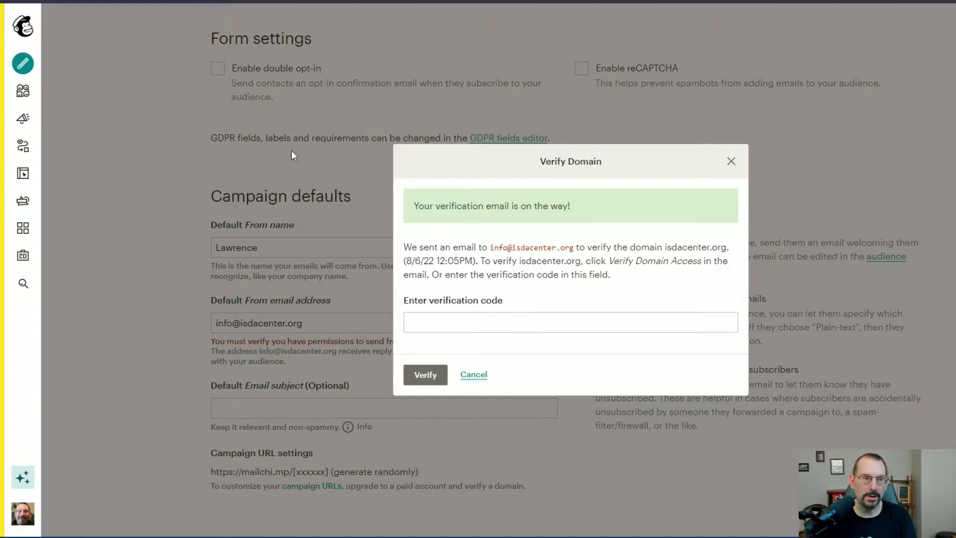
key(ctrl+Tab)
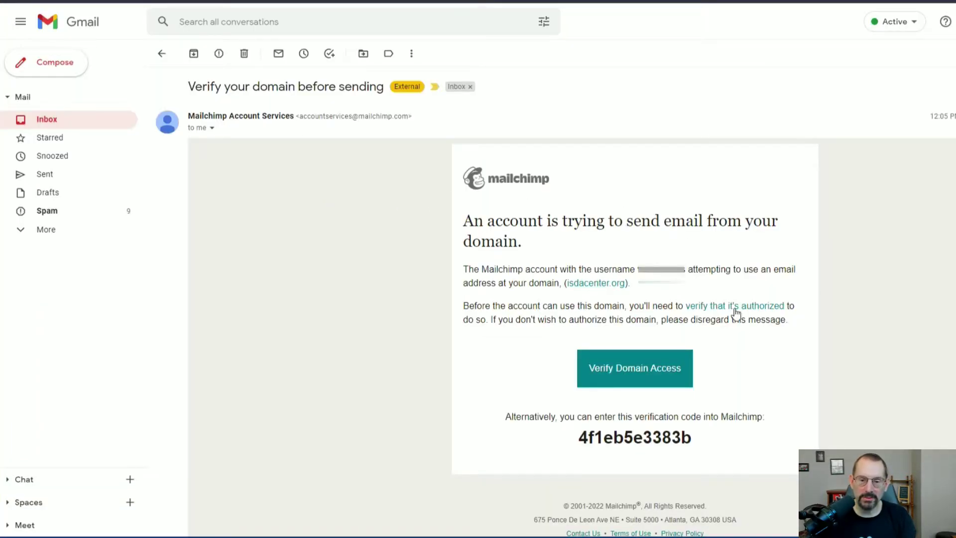
drag(700, 439, 577, 434)
key(ctrl+c)
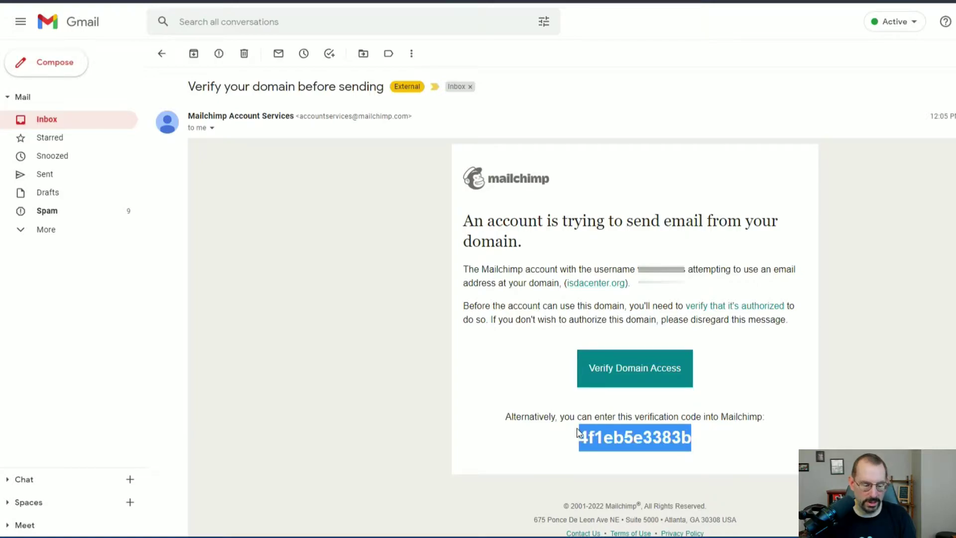
key(ctrl+shift+Tab)
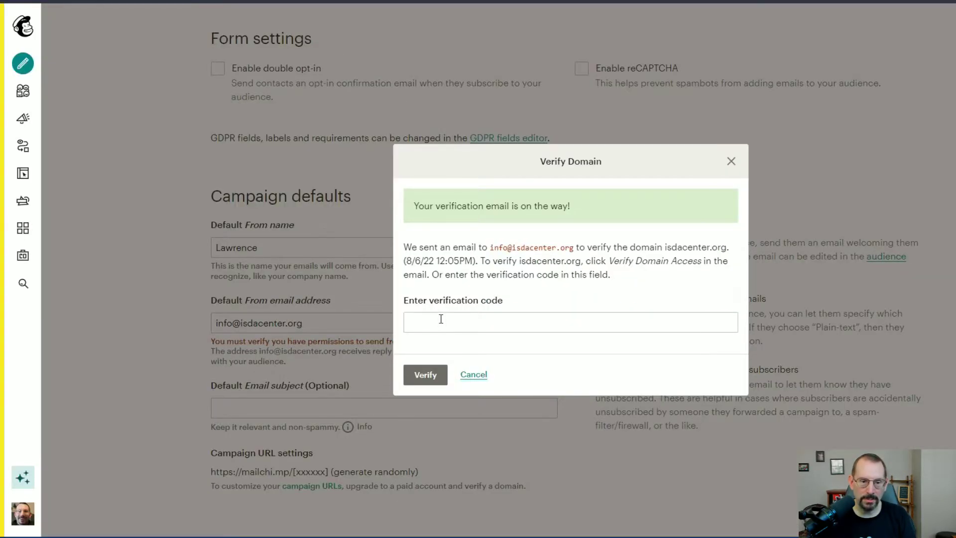
Verify isdacenter.org with the pasted code, then save the audience and campaign defaults.
click(441, 319)
key(ctrl+v)
click(425, 375)
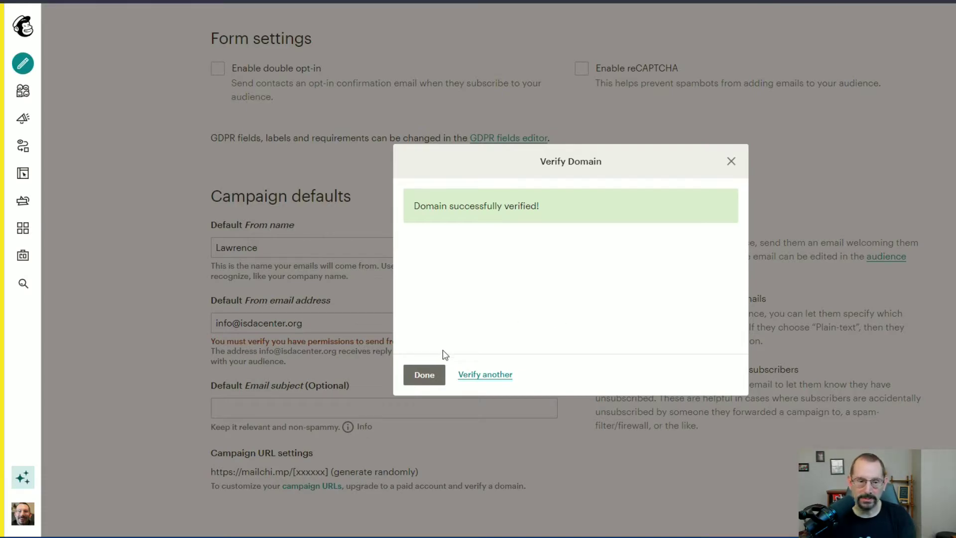
click(424, 374)
scroll(538, 366, down, 3)
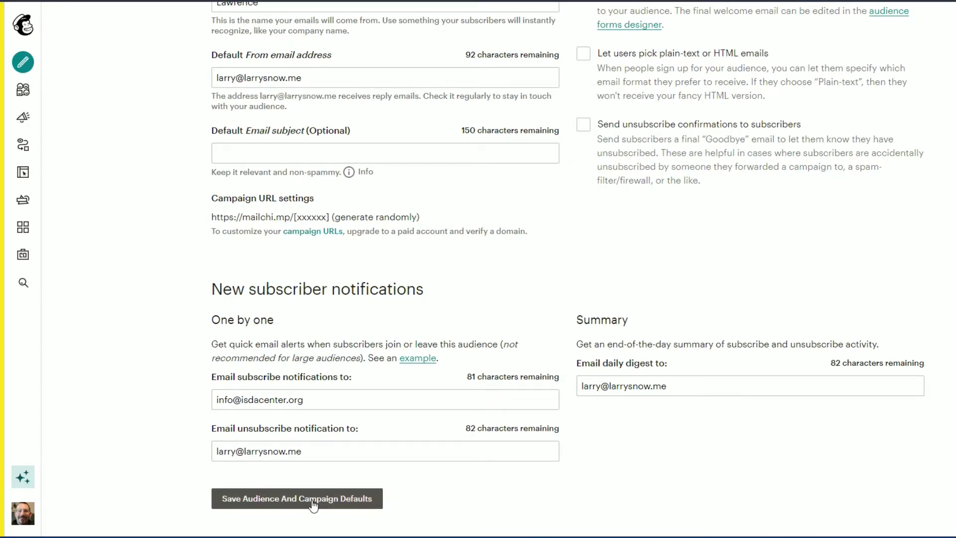
click(314, 506)
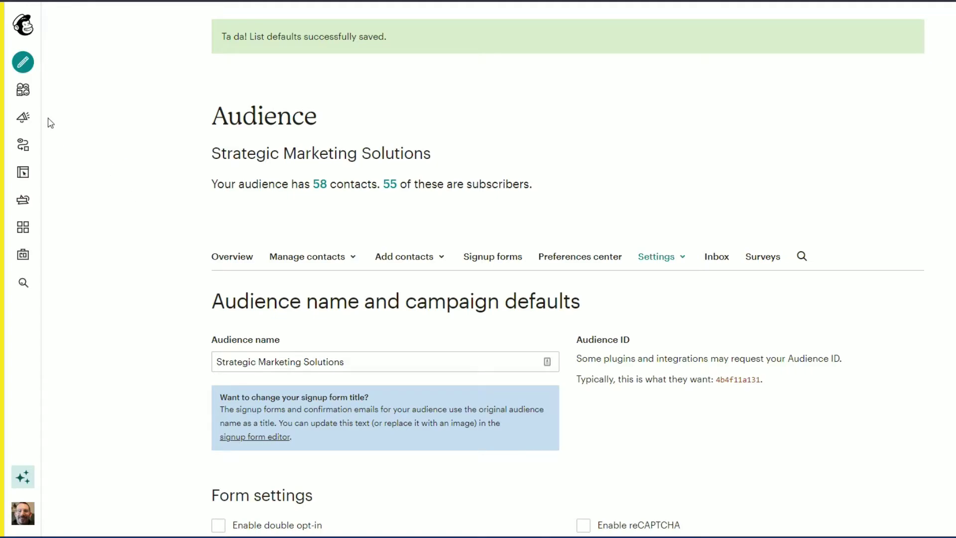
In the Untitled draft campaign, enter the personal Gmail address as the From email.
mouse_move(44, 108)
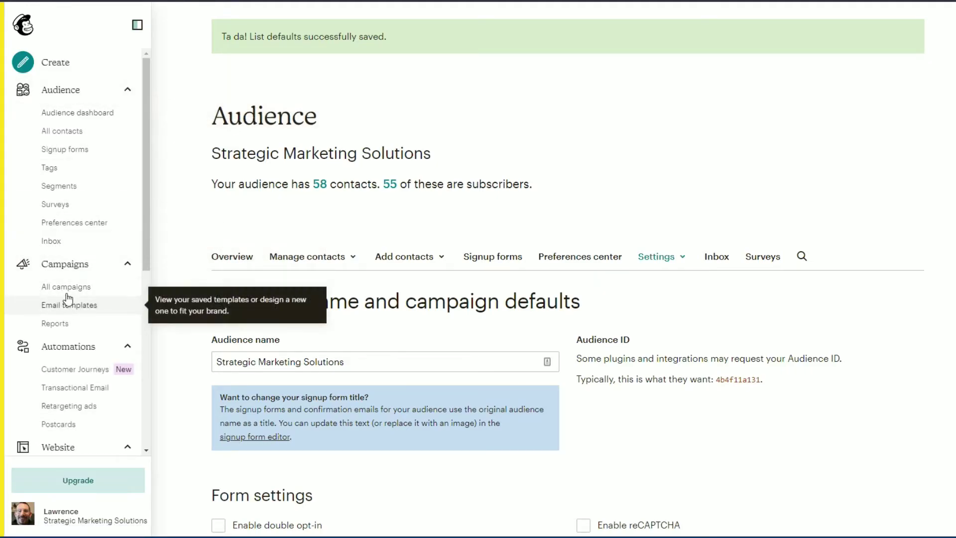
click(119, 289)
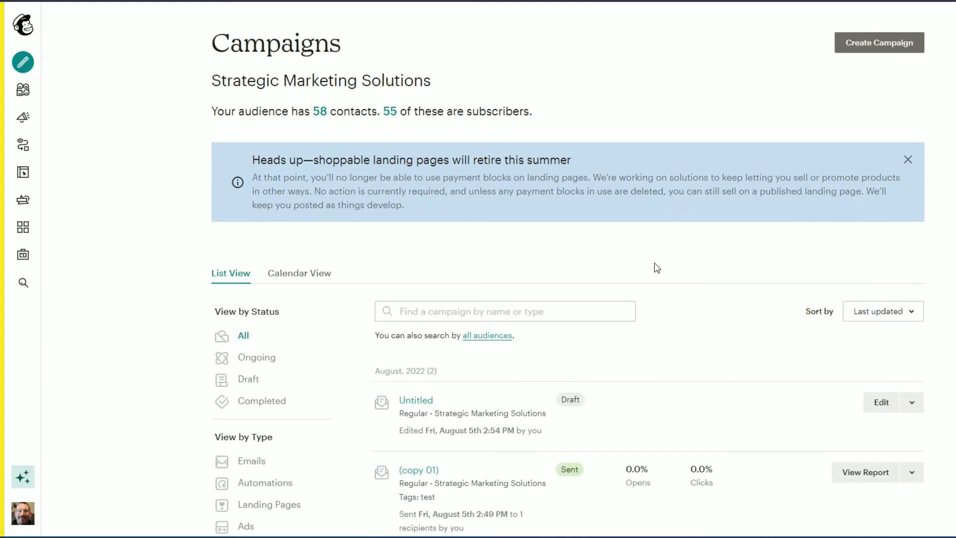
scroll(653, 267, down, 1)
click(419, 345)
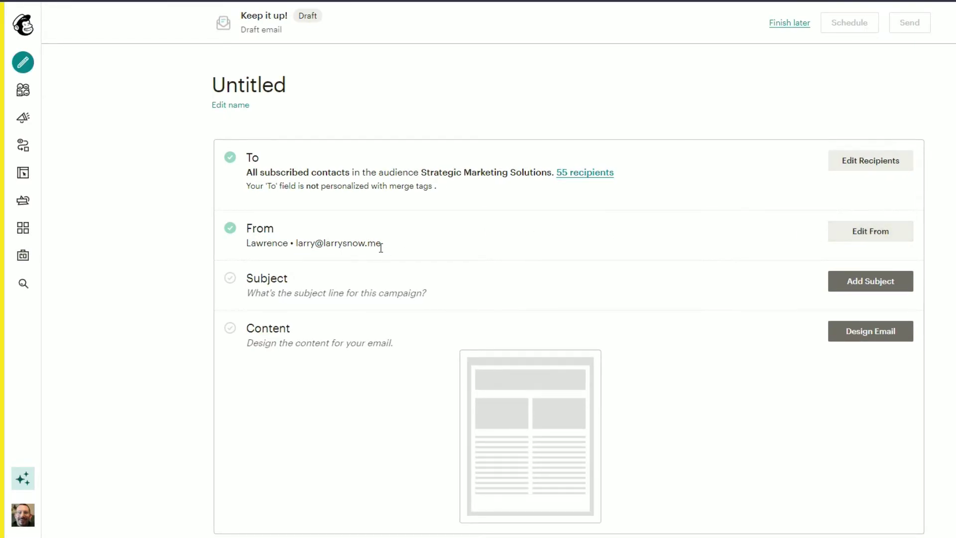
click(878, 232)
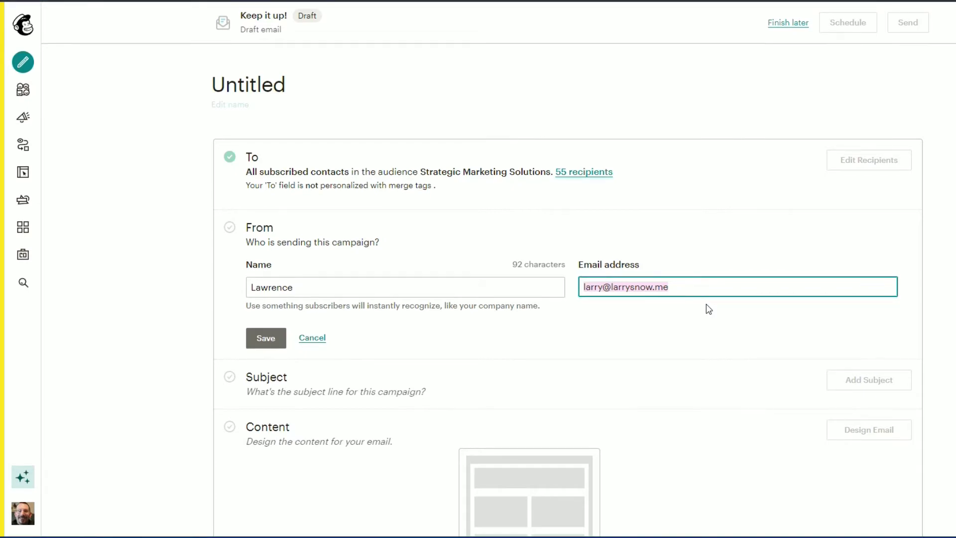
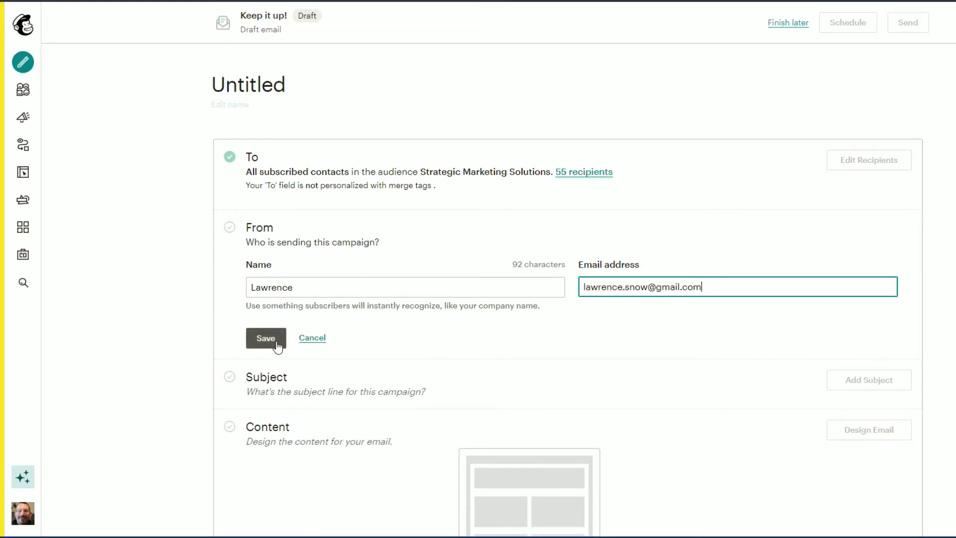